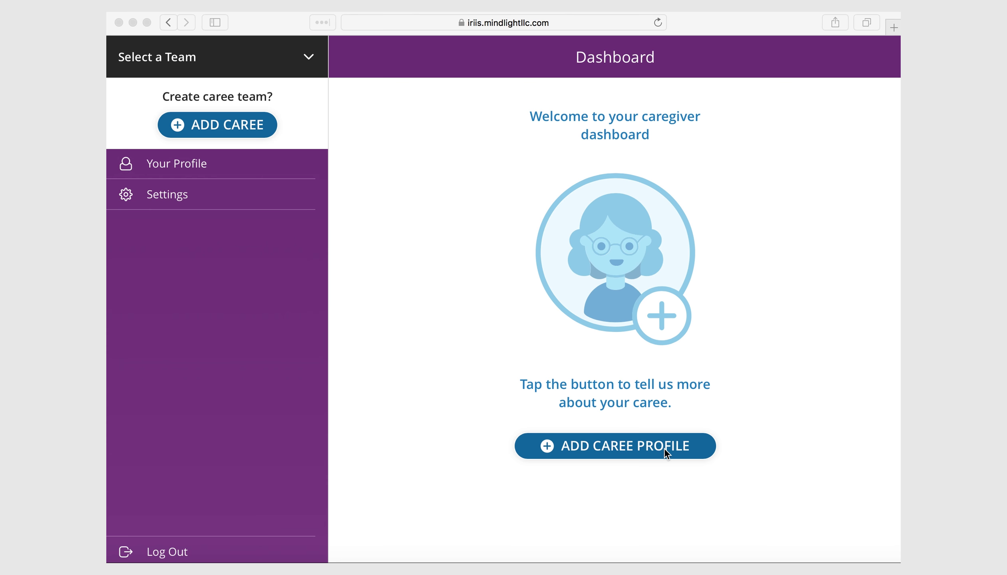
# - Begin a new caree profile, answering that the team is not self-managed
pyautogui.click(548, 450)
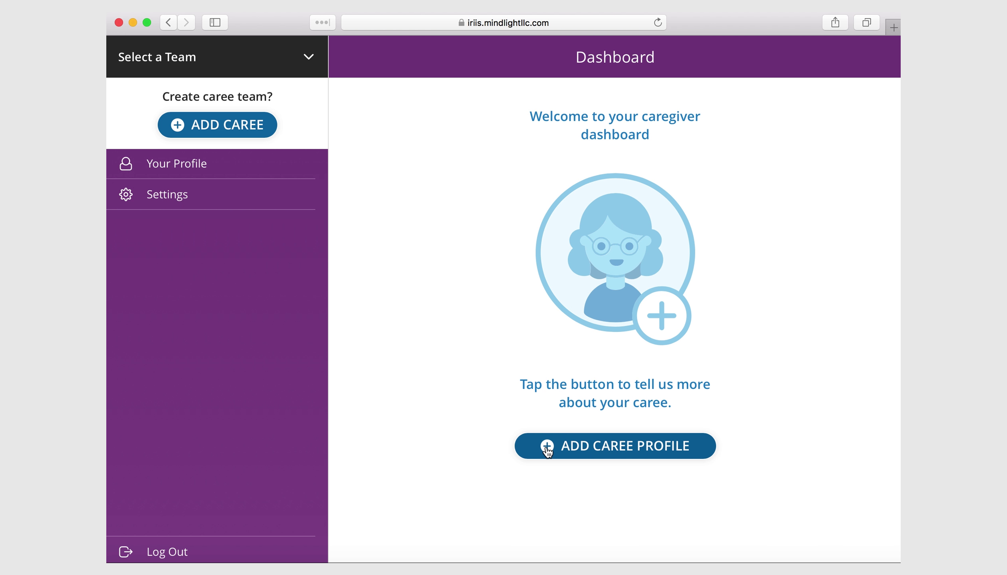
pyautogui.click(547, 450)
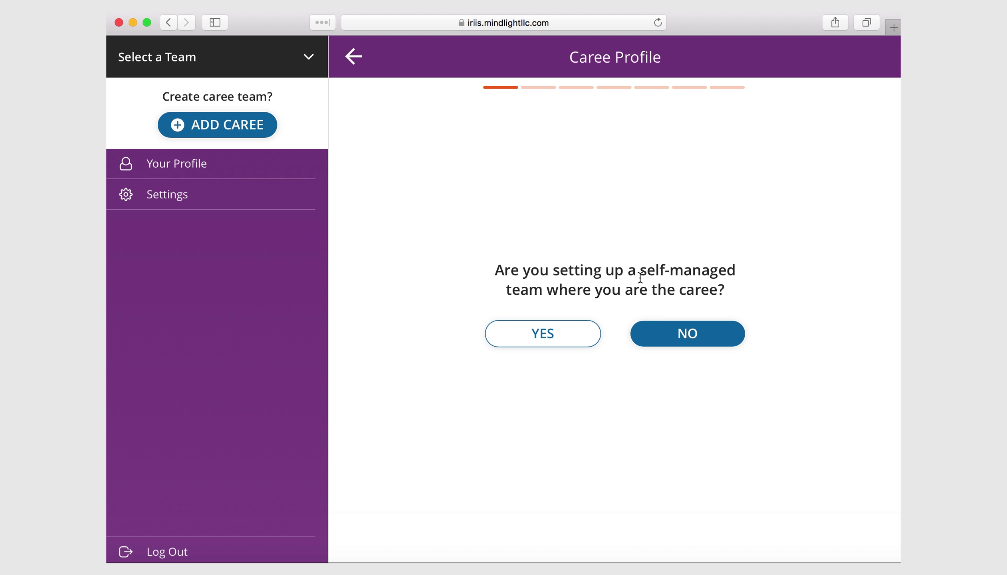
pyautogui.click(695, 337)
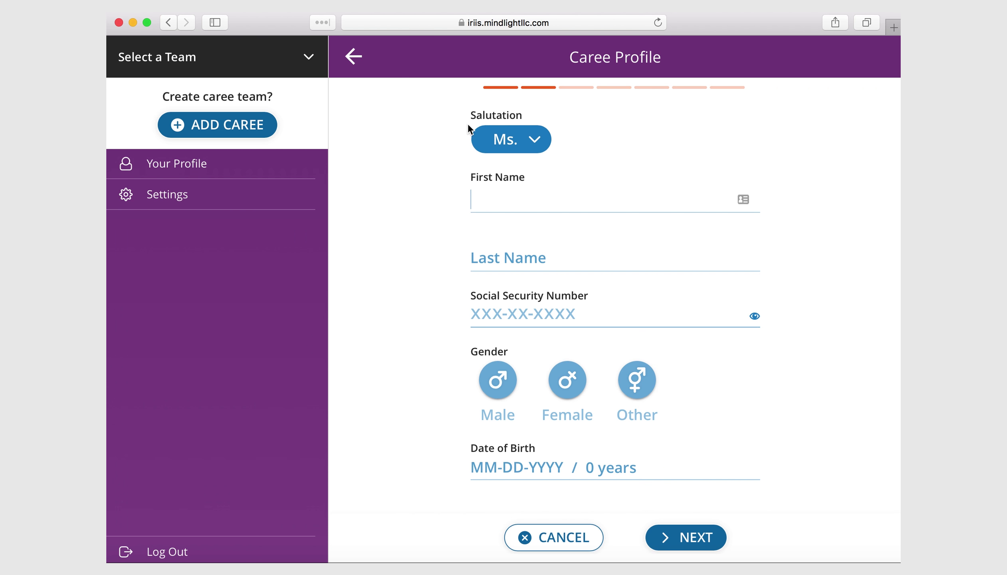
# - Keep Ms. as the salutation and enter the caree's first and last name
pyautogui.click(535, 140)
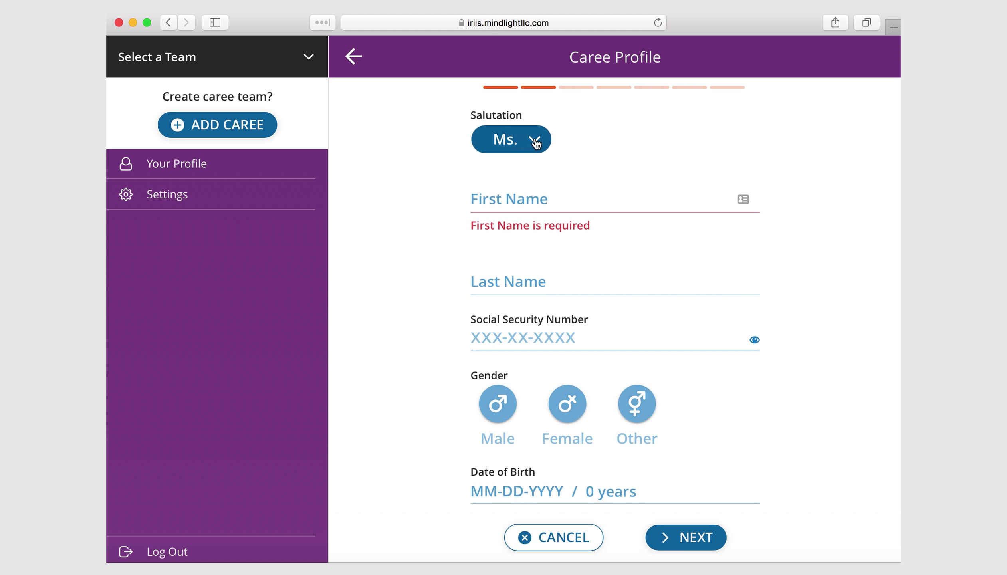
pyautogui.click(510, 198)
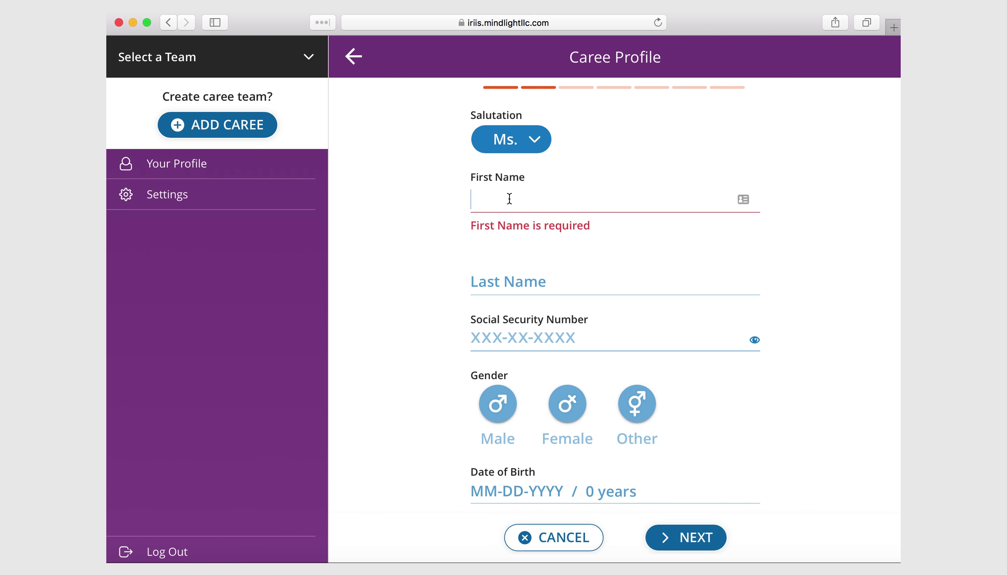
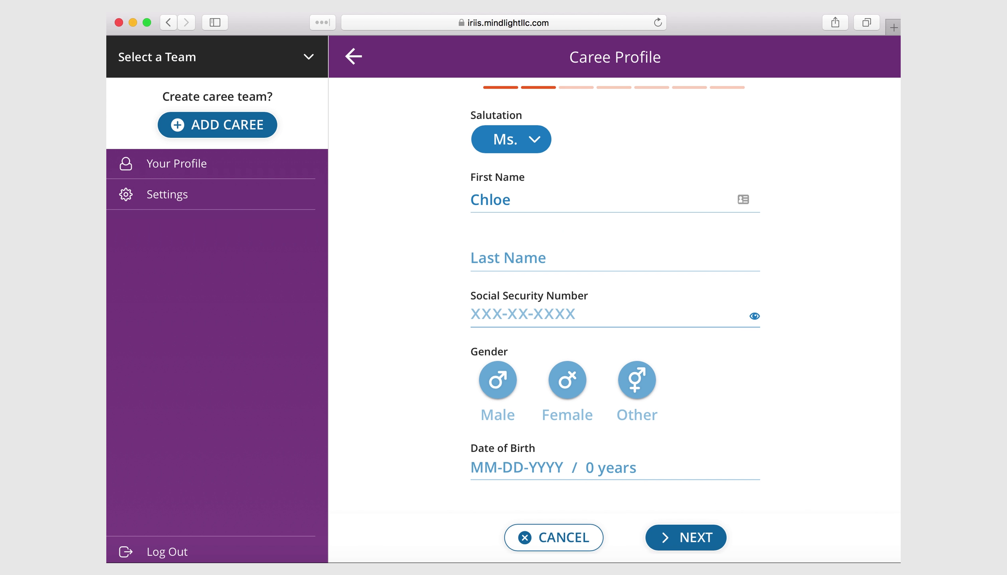
pyautogui.press('Tab')
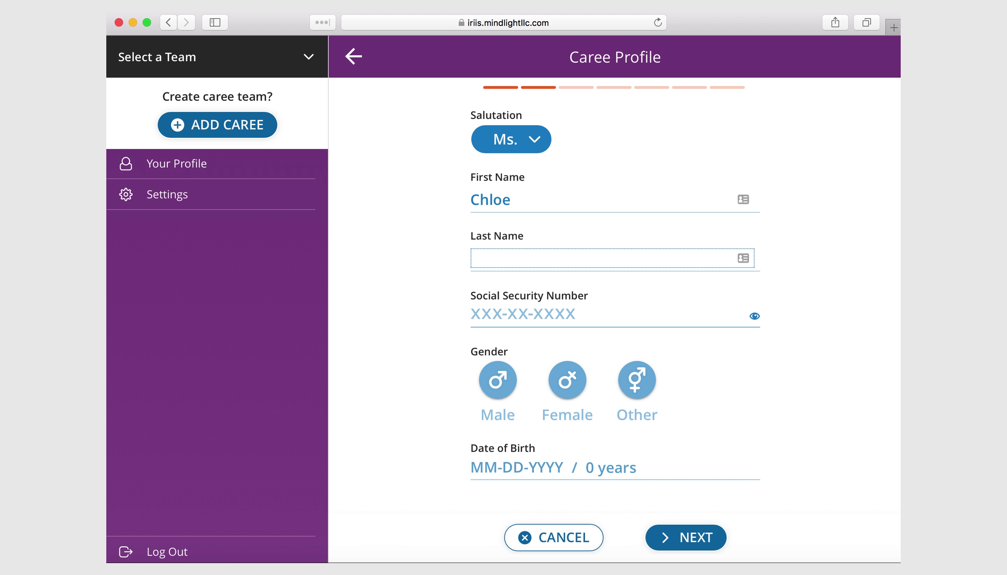
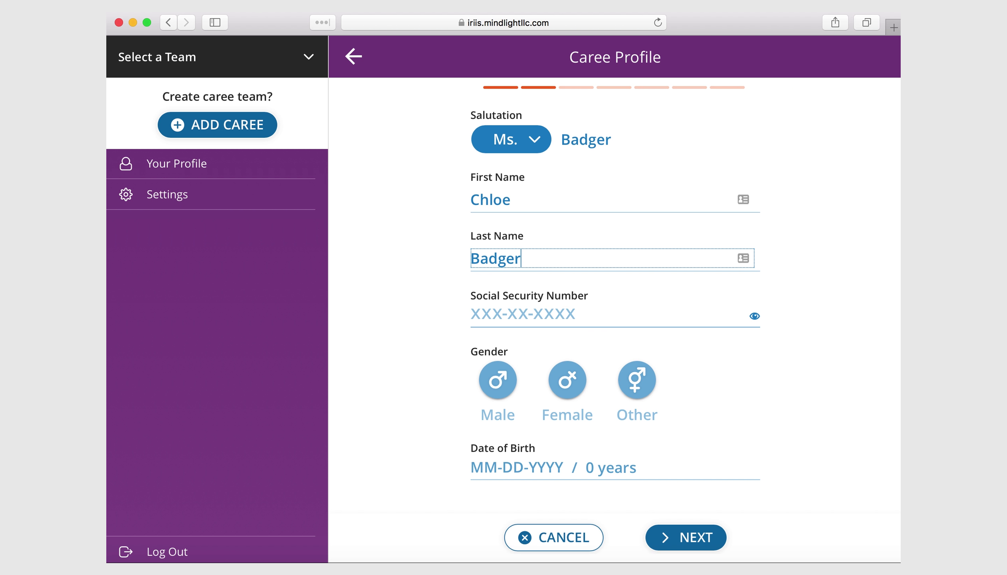
pyautogui.press('Tab')
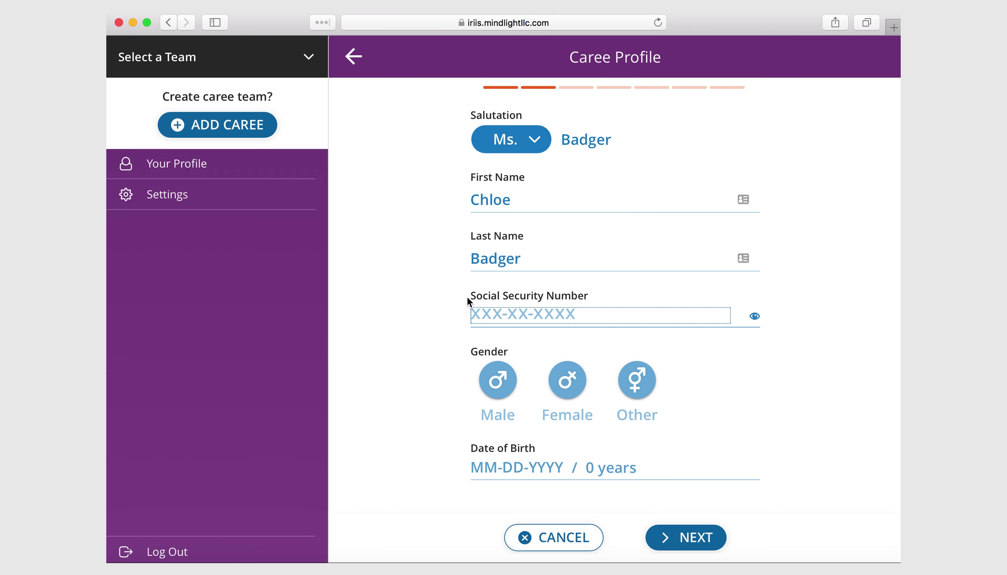
# - Leave the Social Security Number blank after trying one, choose Female as gender, and continue
pyautogui.moveTo(465, 296); pyautogui.dragTo(757, 321)
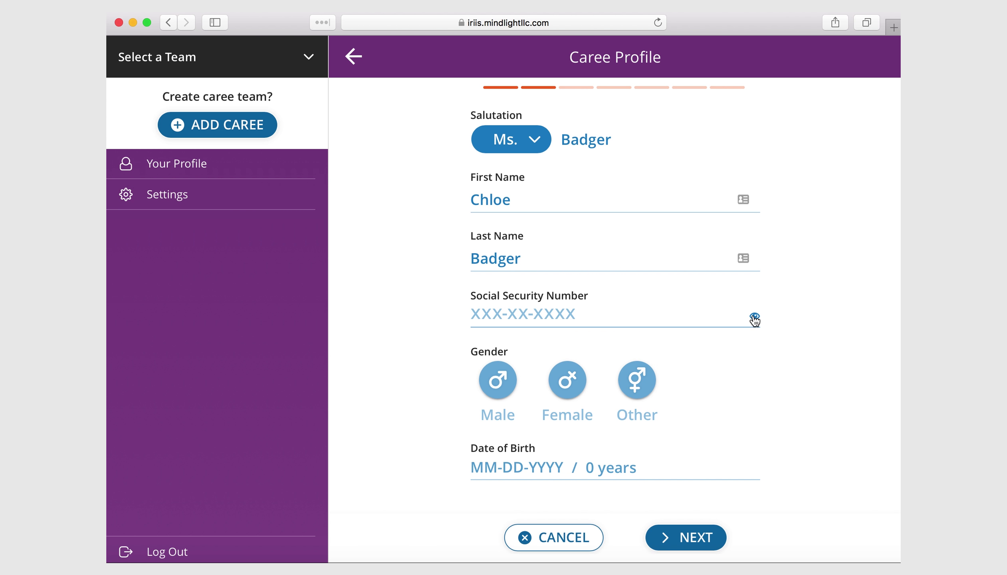
pyautogui.click(754, 317)
pyautogui.click(754, 317)
pyautogui.click(577, 312)
pyautogui.write('123456789')
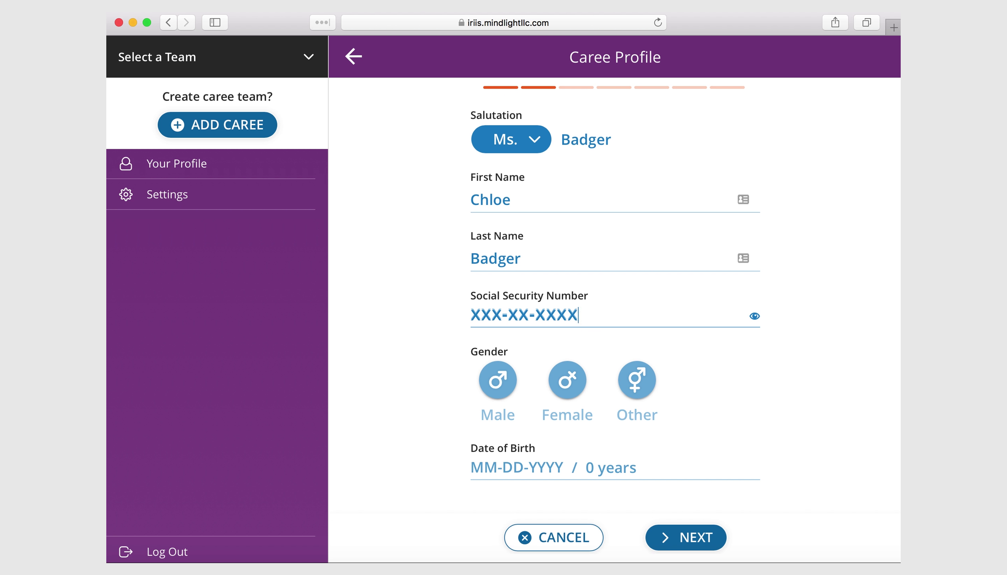
pyautogui.click(755, 316)
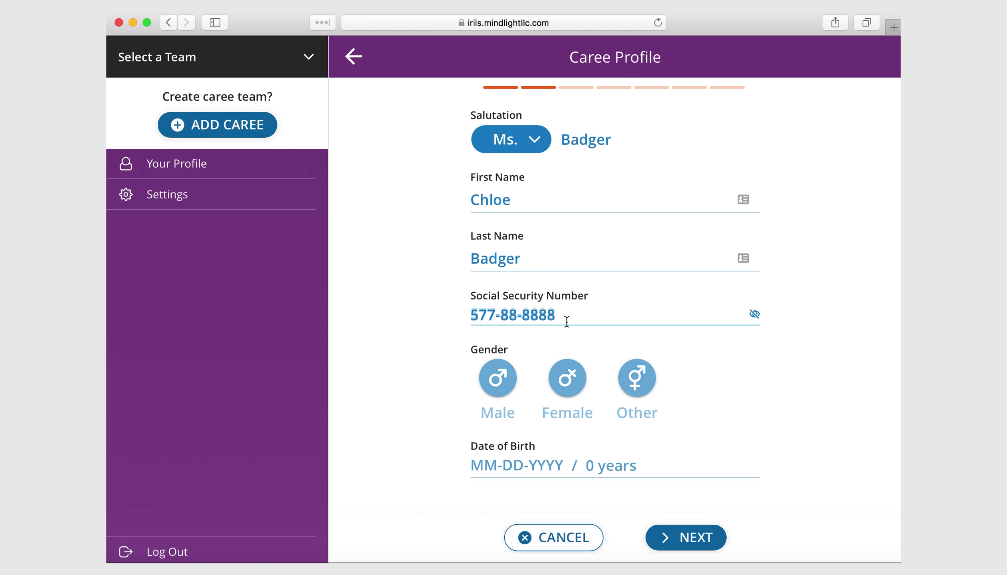
pyautogui.click(753, 315)
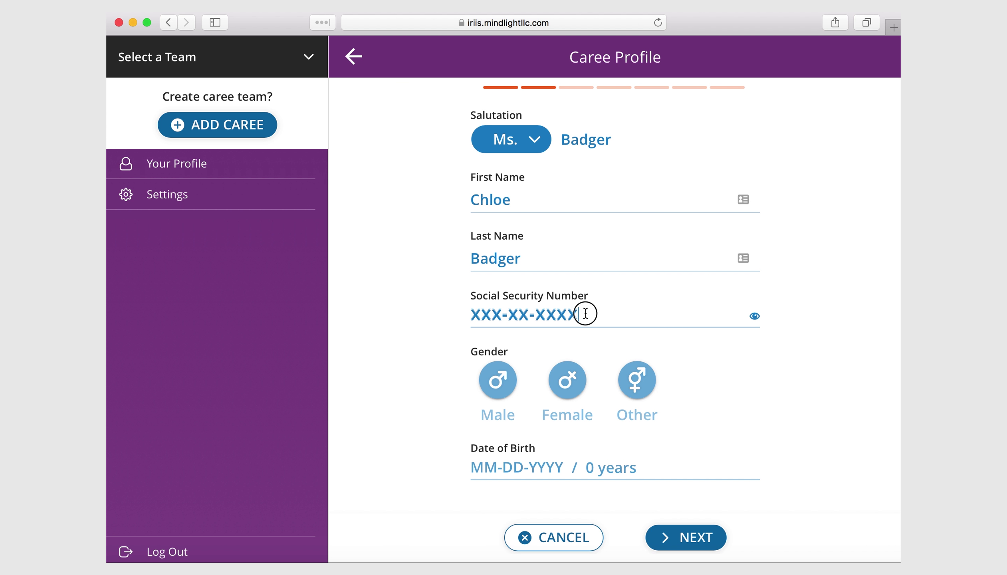
pyautogui.moveTo(586, 313); pyautogui.dragTo(453, 312)
pyautogui.press('BackSpace')
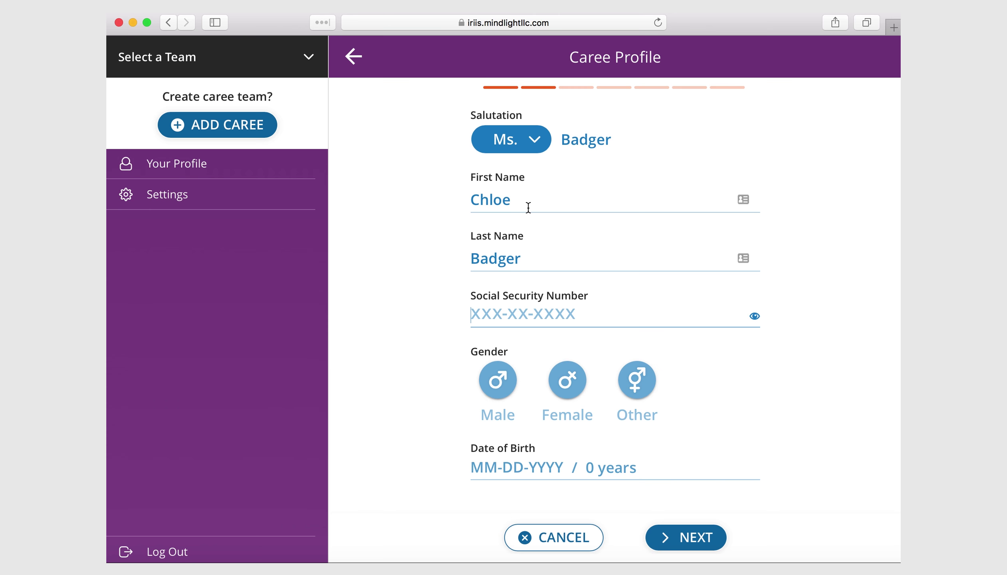
pyautogui.click(568, 380)
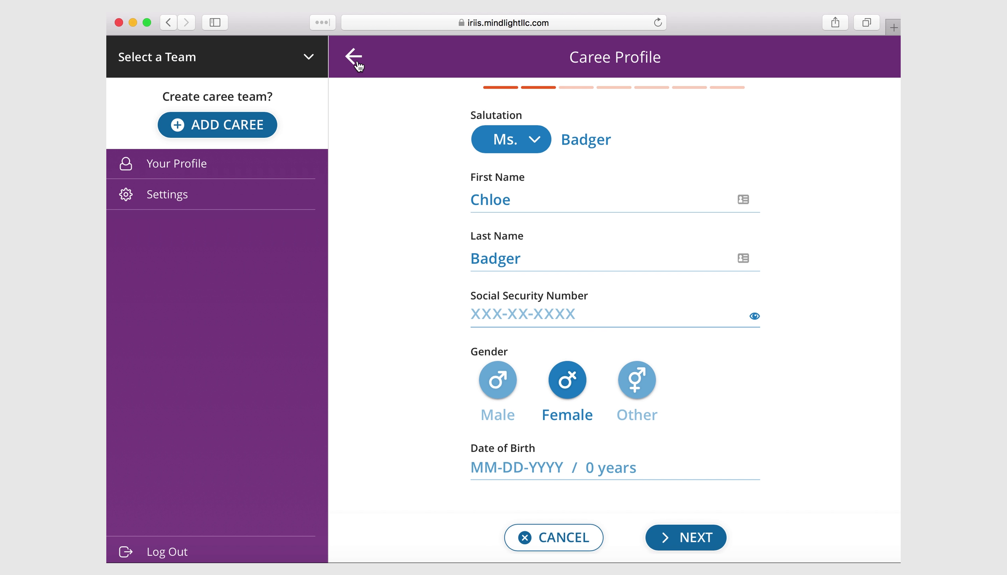
pyautogui.click(687, 538)
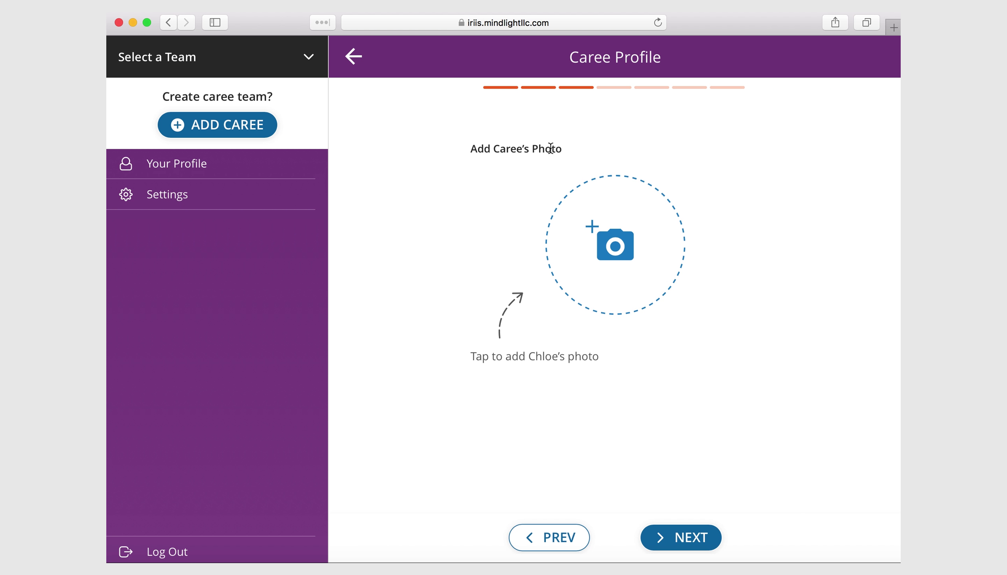
# - Set Red-Crab-300px.png from Downloads as the caree's photo and continue
pyautogui.click(611, 267)
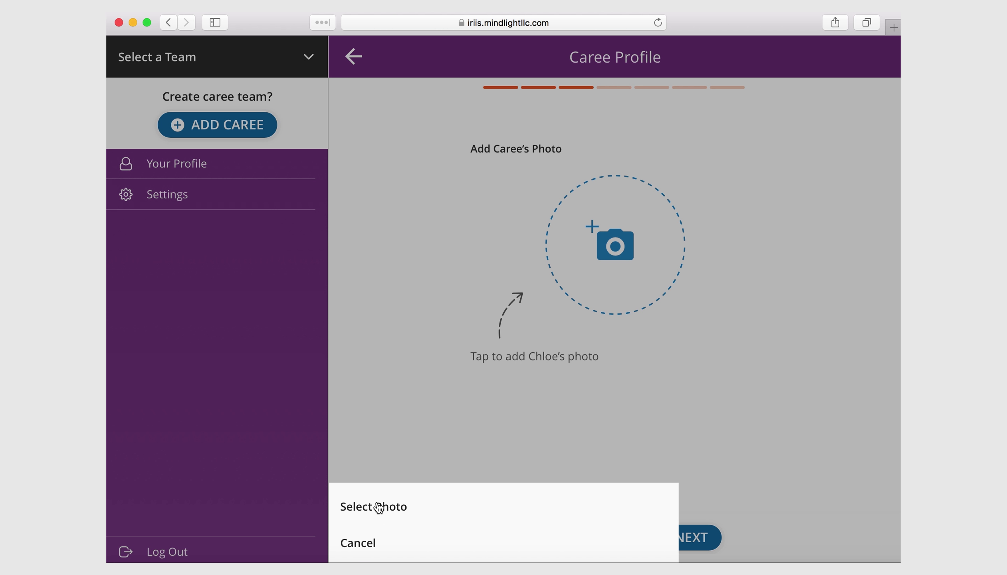
pyautogui.click(378, 507)
pyautogui.scroll(-20, 411, 300)
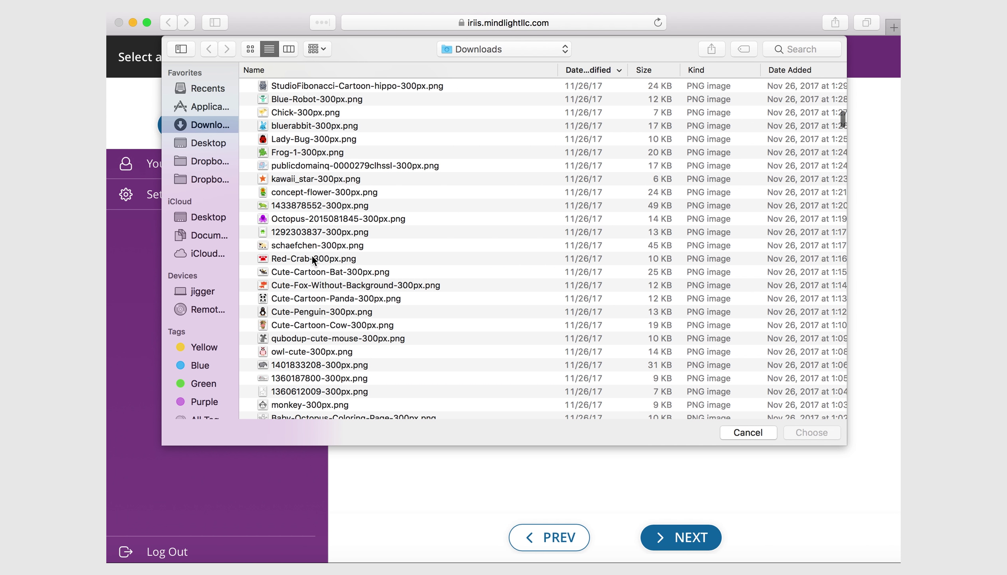
pyautogui.click(313, 256)
pyautogui.click(812, 432)
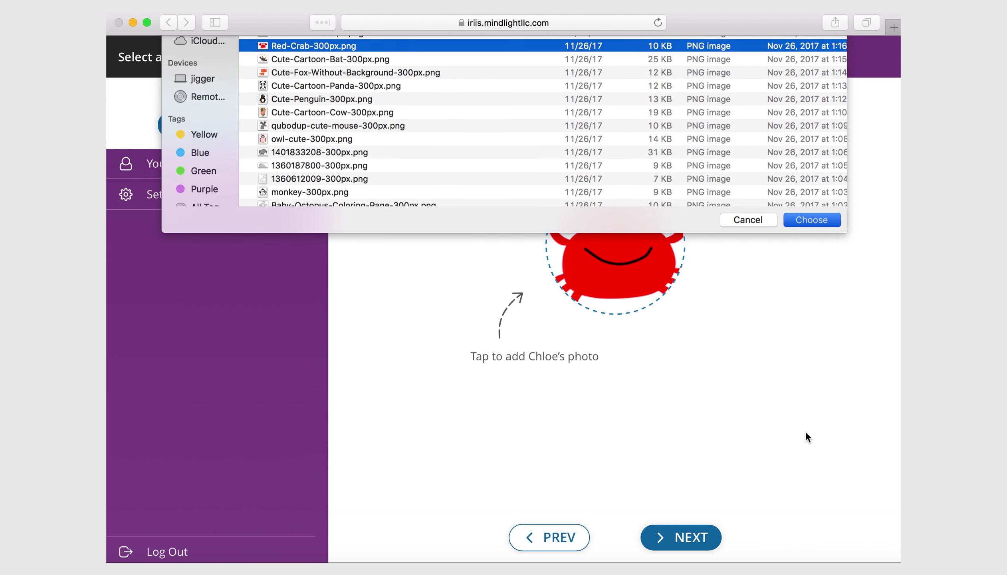
pyautogui.click(628, 276)
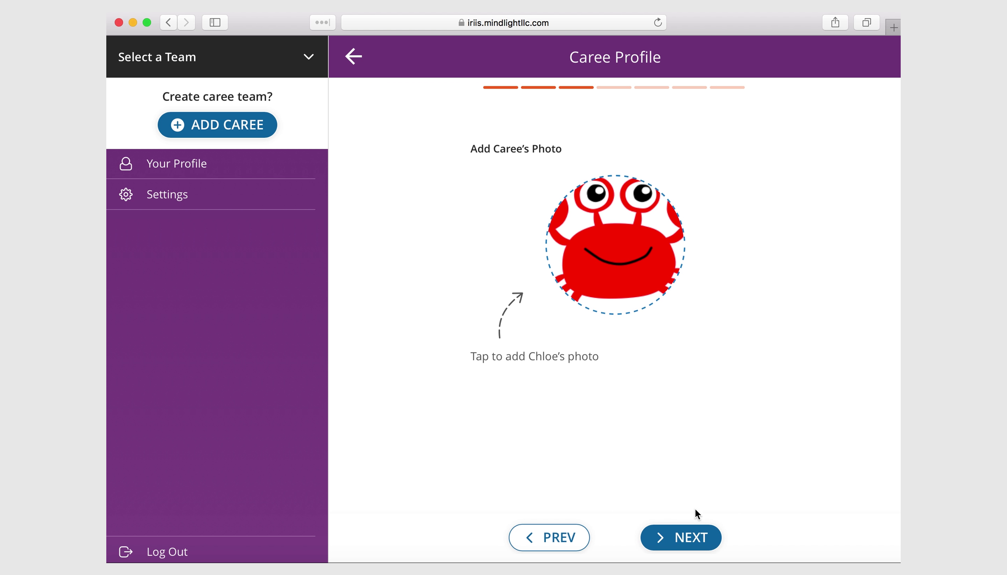
pyautogui.click(697, 537)
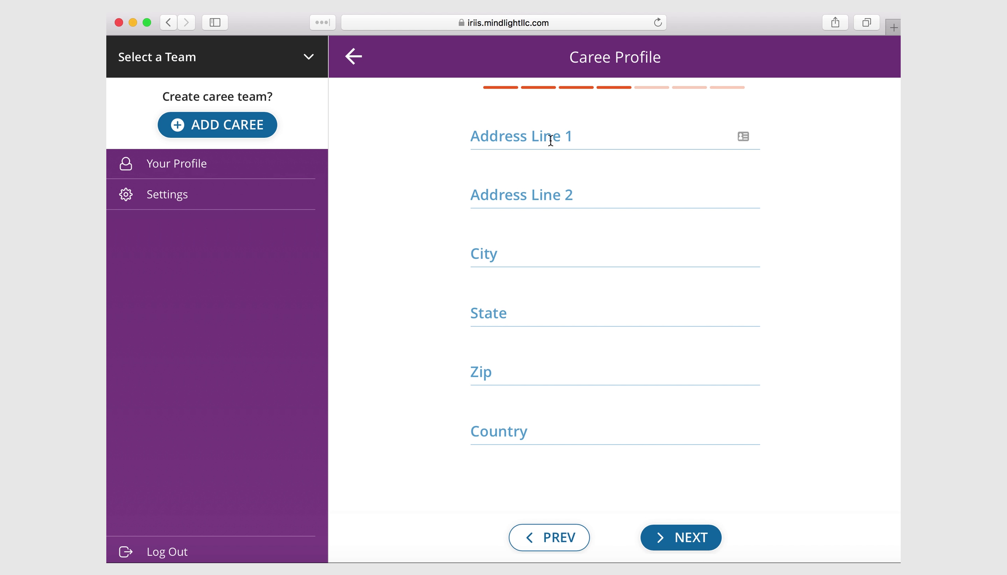
# - Leave all address fields empty, clearing a briefly chosen Wisconsin state, and continue
pyautogui.click(547, 137)
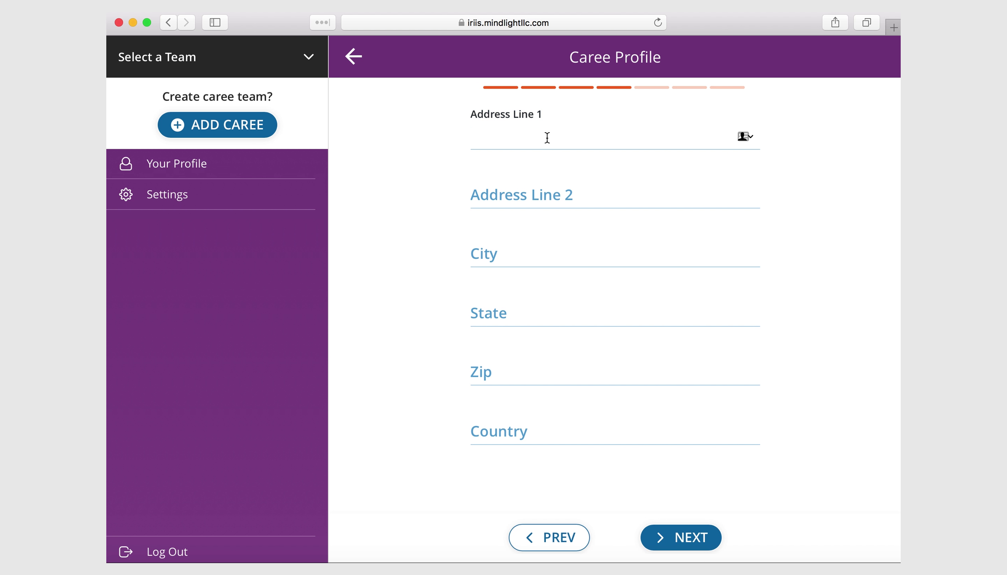
pyautogui.click(532, 195)
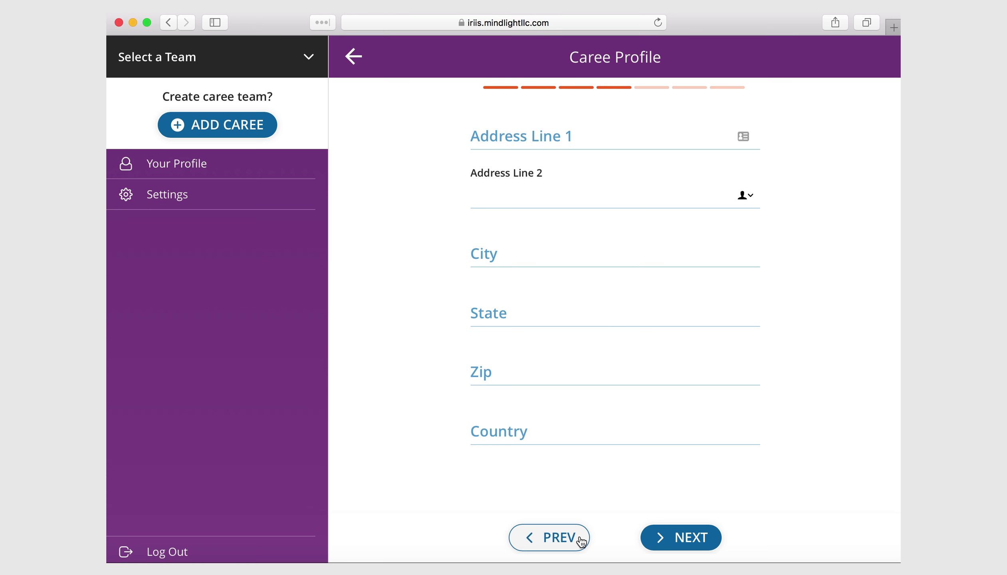
pyautogui.click(497, 376)
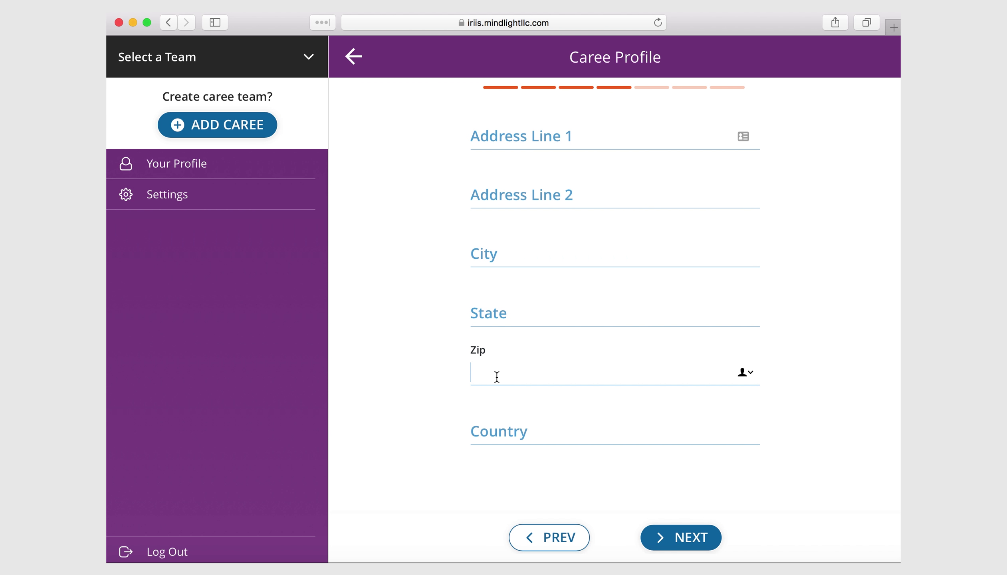
pyautogui.click(510, 316)
pyautogui.write('w')
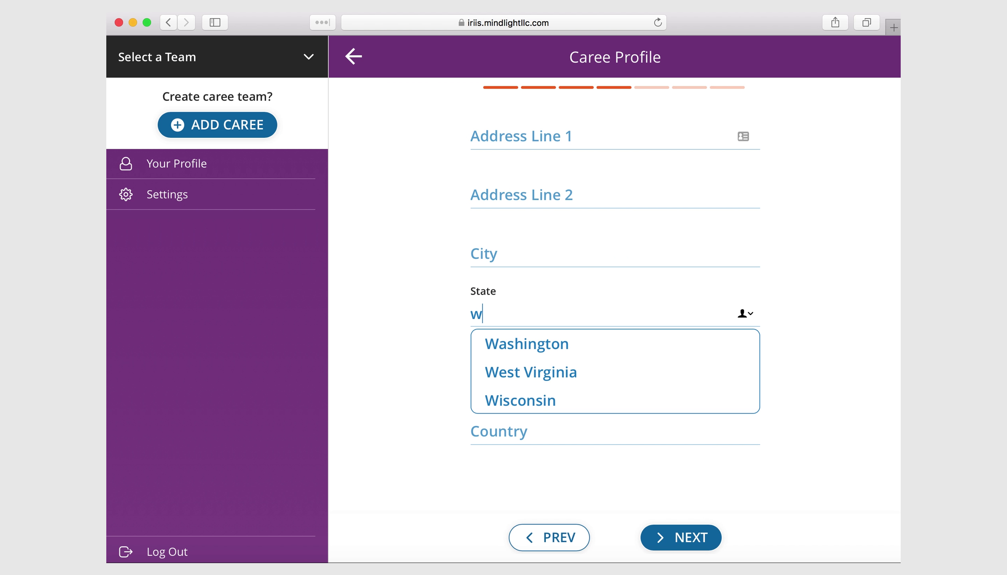
pyautogui.click(537, 401)
pyautogui.moveTo(549, 320); pyautogui.dragTo(454, 319)
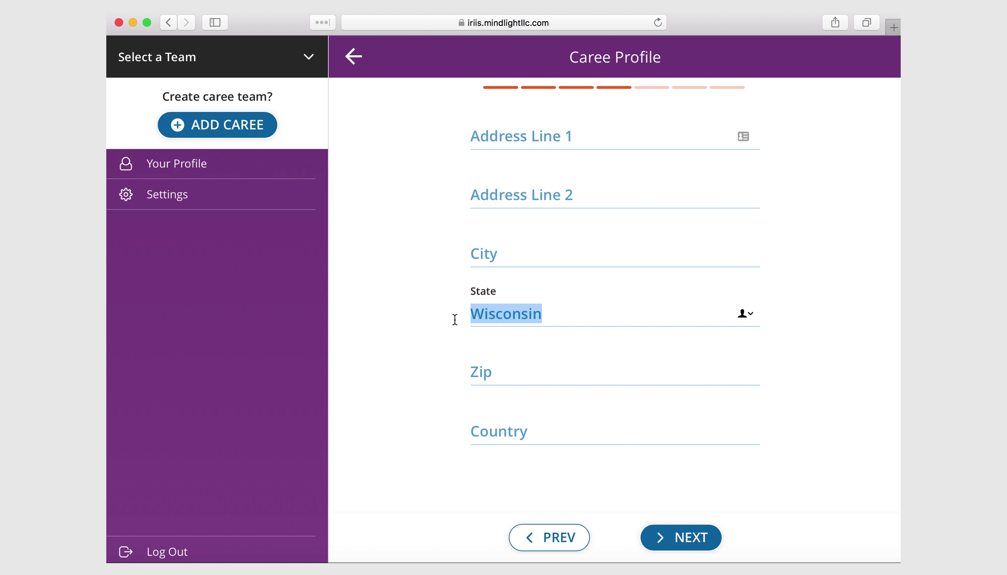
pyautogui.press('BackSpace')
pyautogui.click(519, 365)
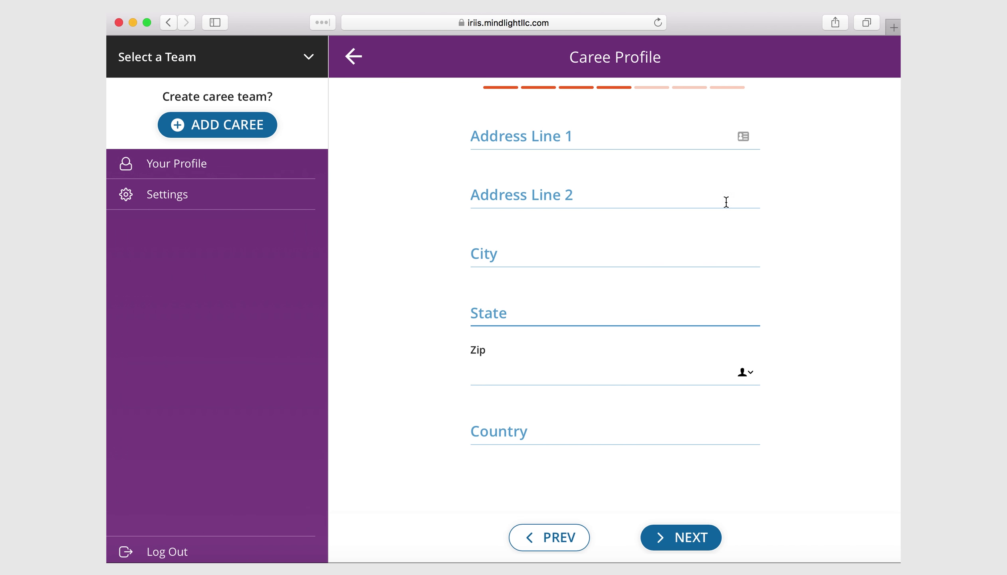
pyautogui.click(693, 541)
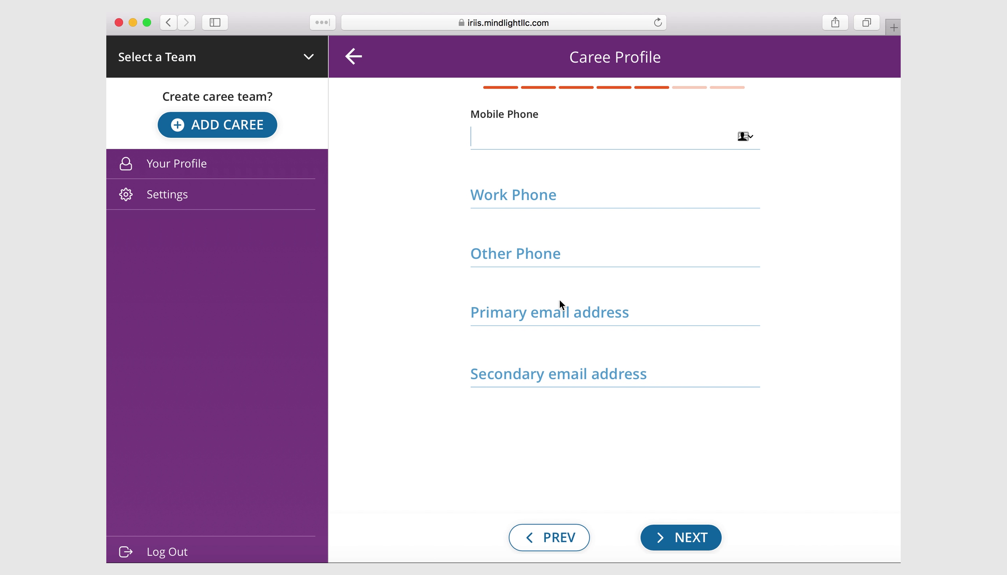
pyautogui.click(539, 312)
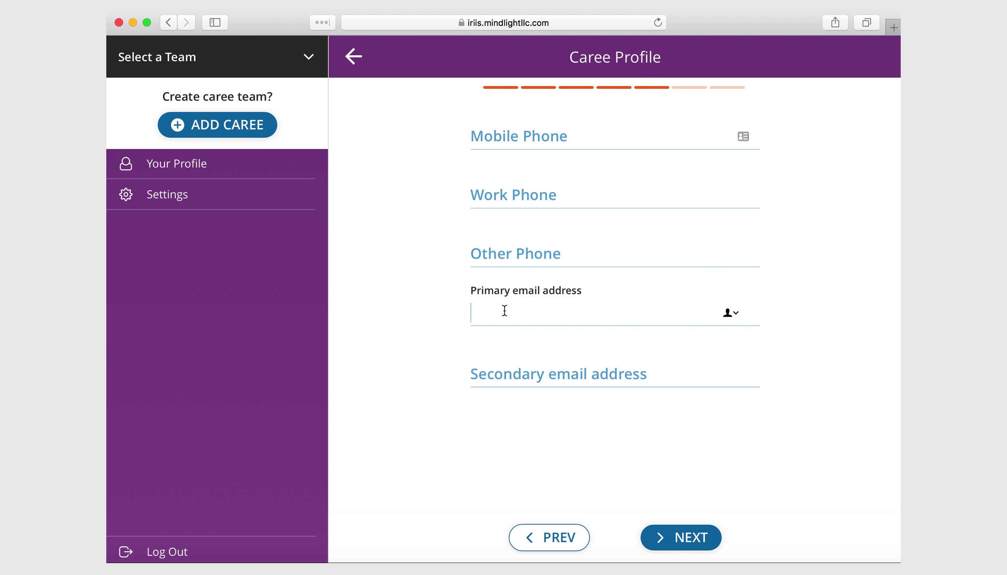
# - Fill the Mobile Phone field with a saved Safari AutoFill phone number
pyautogui.click(515, 142)
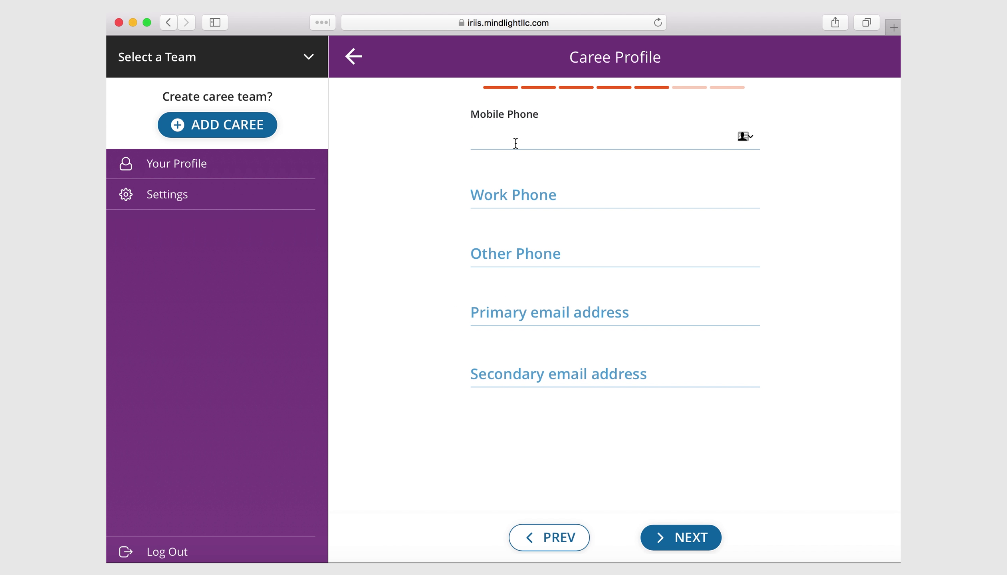
pyautogui.write('41')
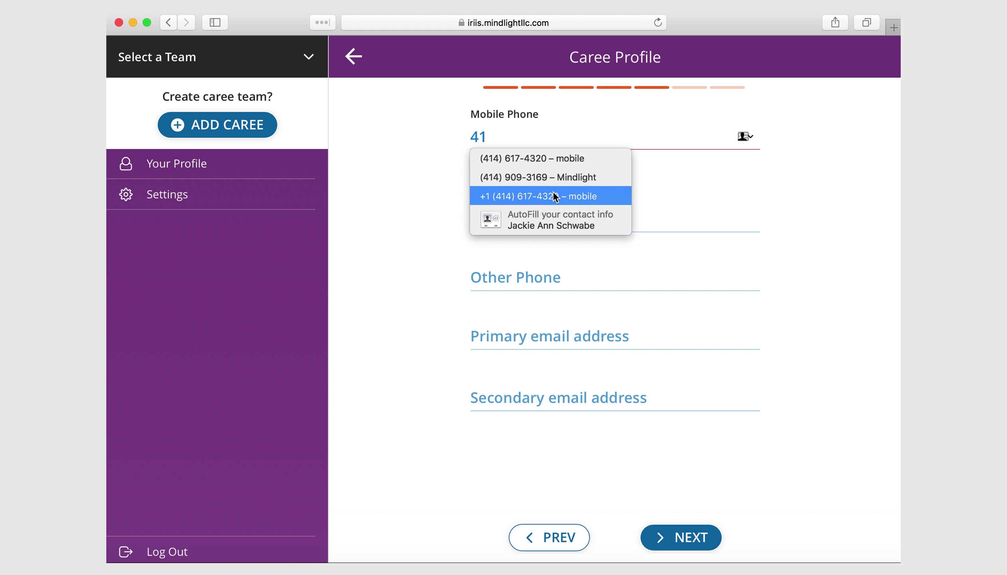
pyautogui.click(553, 180)
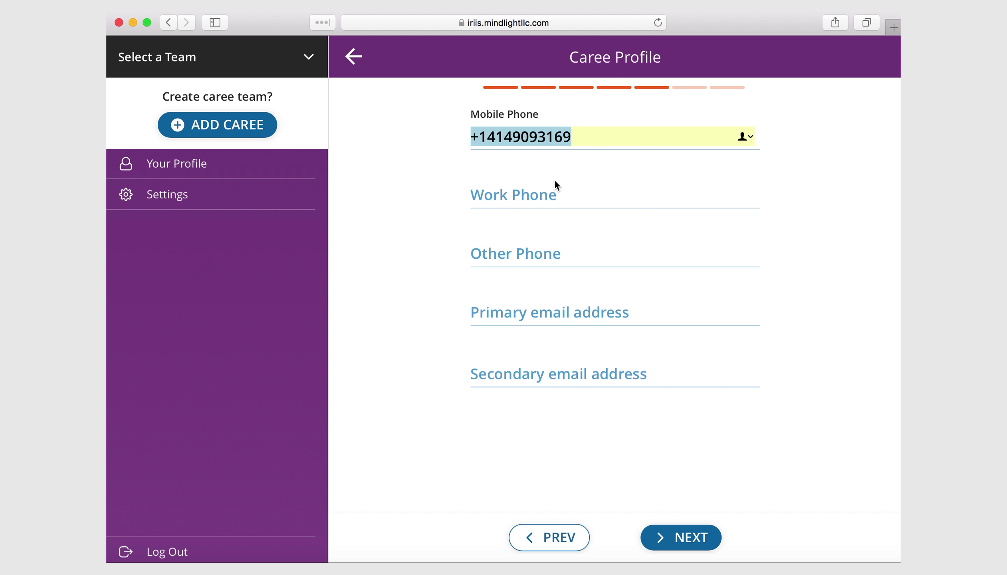
# - Correct the middle digits so the mobile phone number passes validation
pyautogui.click(535, 140)
pyautogui.doubleClick(476, 138)
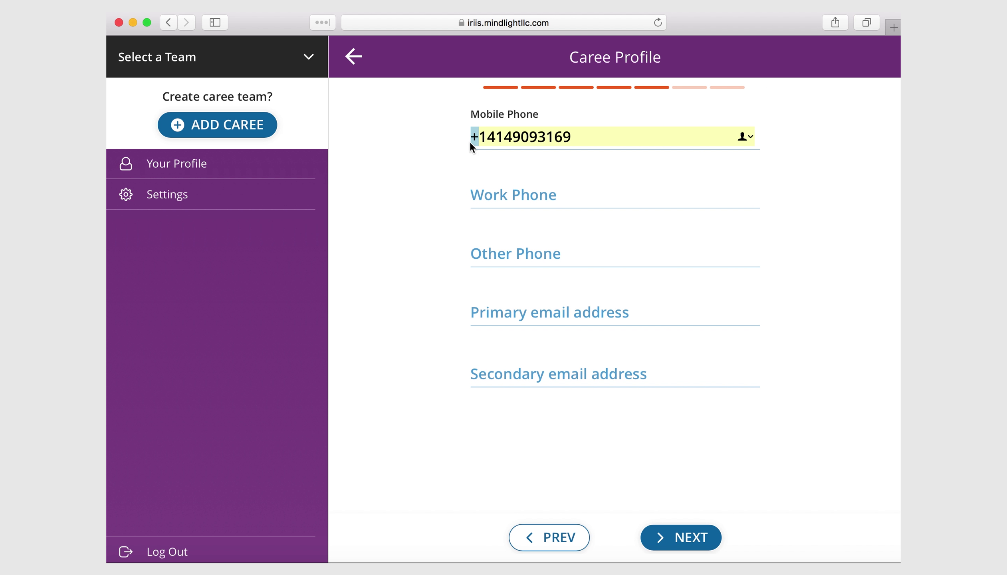
pyautogui.click(473, 136)
pyautogui.press('Right')
pyautogui.press('Right')
pyautogui.press('Right')
pyautogui.press('Right')
pyautogui.press('Right')
pyautogui.hotkey('shift', 'Right')
pyautogui.hotkey('shift', 'Right')
pyautogui.hotkey('shift', 'Right')
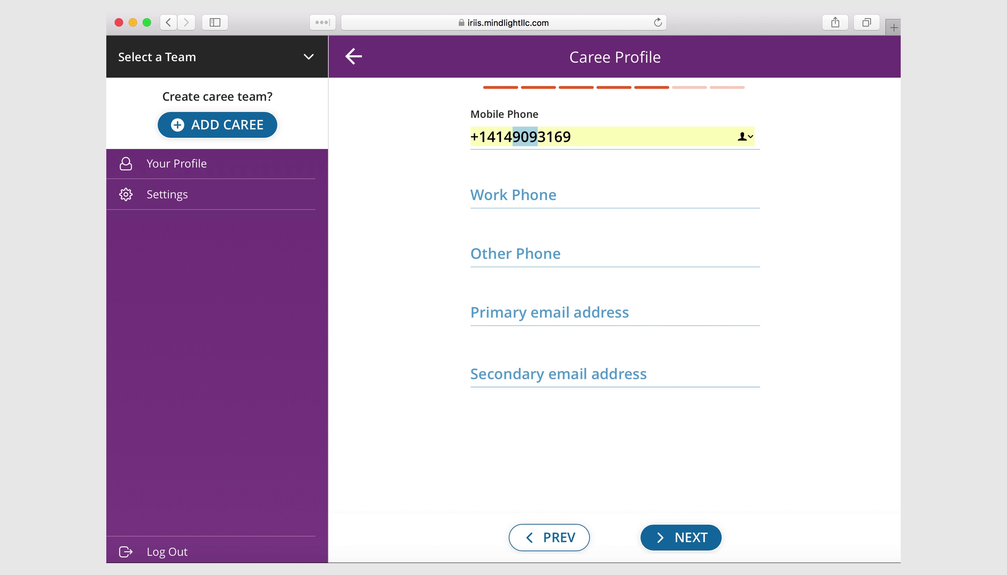
pyautogui.write('11')
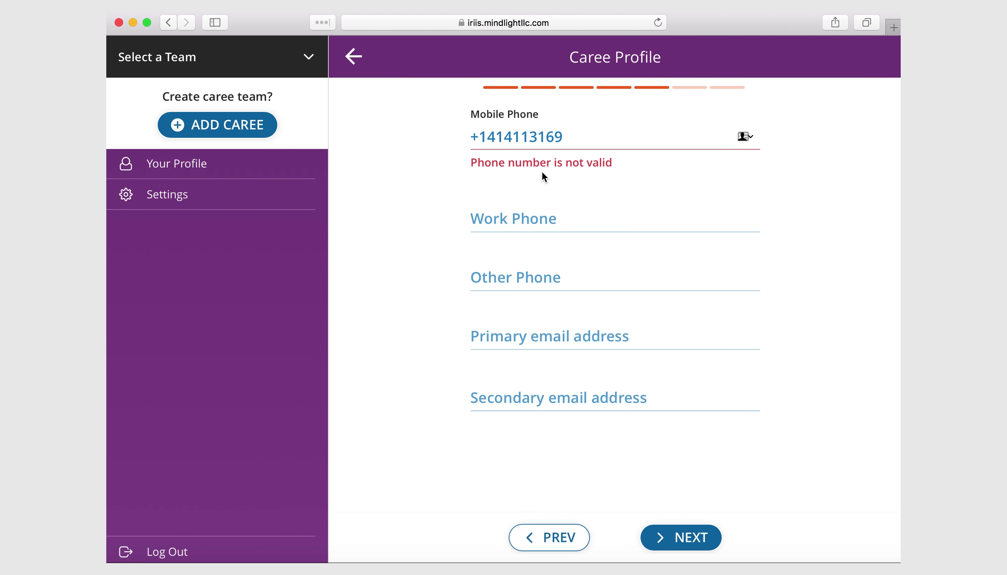
pyautogui.write('1')
pyautogui.press('BackSpace')
pyautogui.press('BackSpace')
pyautogui.press('BackSpace')
pyautogui.write('988')
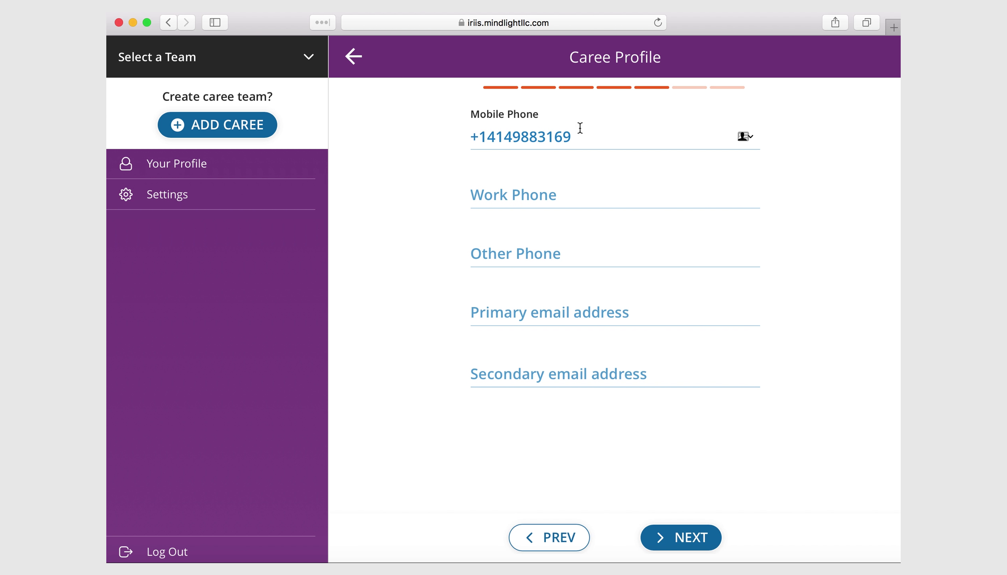
pyautogui.click(515, 196)
pyautogui.click(516, 256)
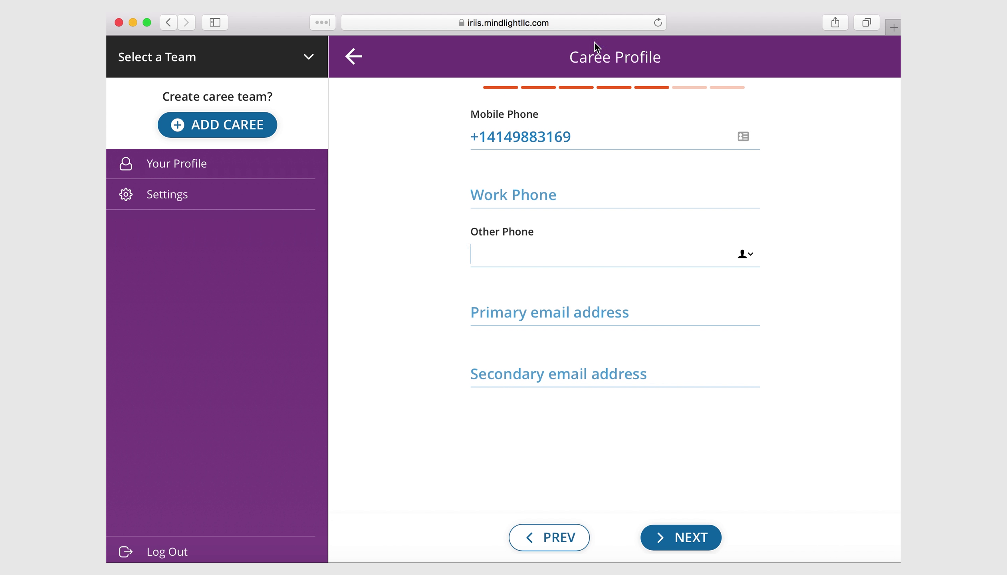
# - On the power-of-attorney step, turn on Financial POA and type a designee's name
pyautogui.click(682, 540)
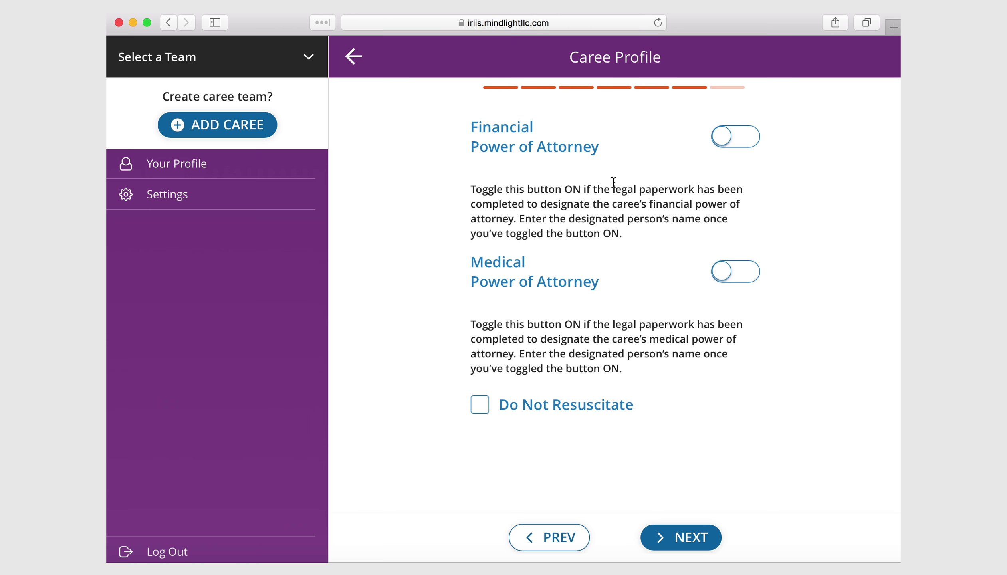
pyautogui.click(744, 147)
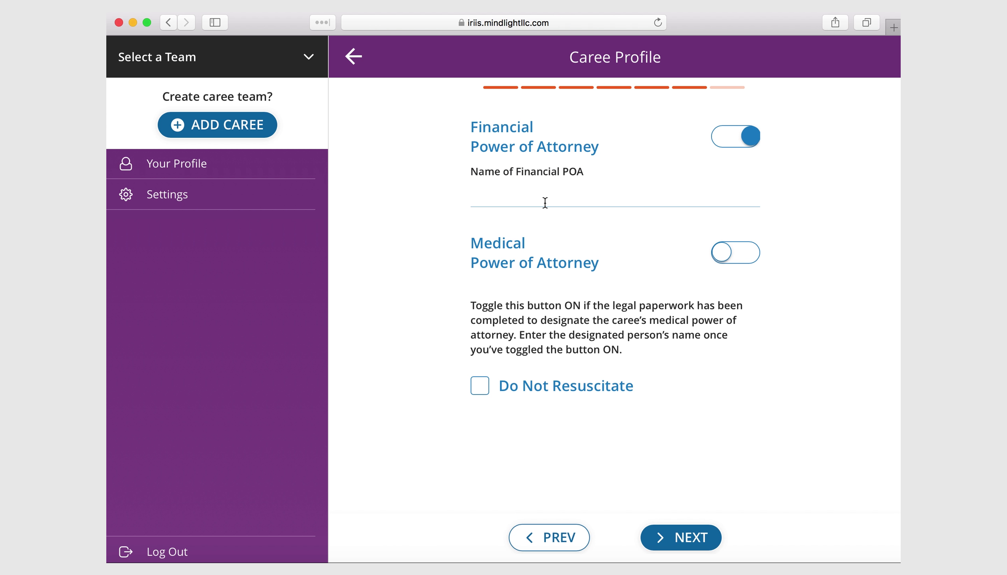
pyautogui.click(526, 195)
# - Reset Financial POA and enter the financial designee's correct full name
pyautogui.click(733, 142)
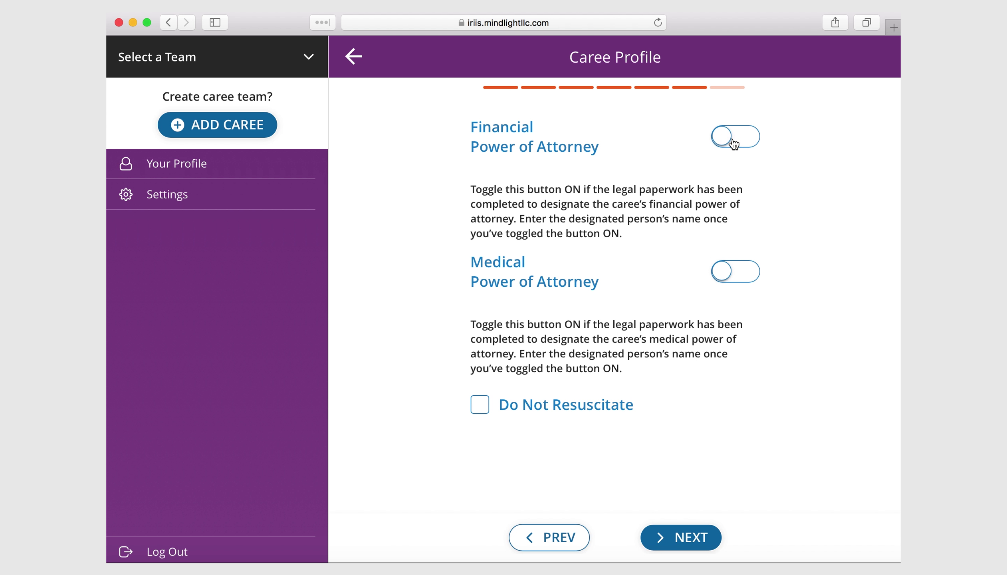
pyautogui.click(733, 142)
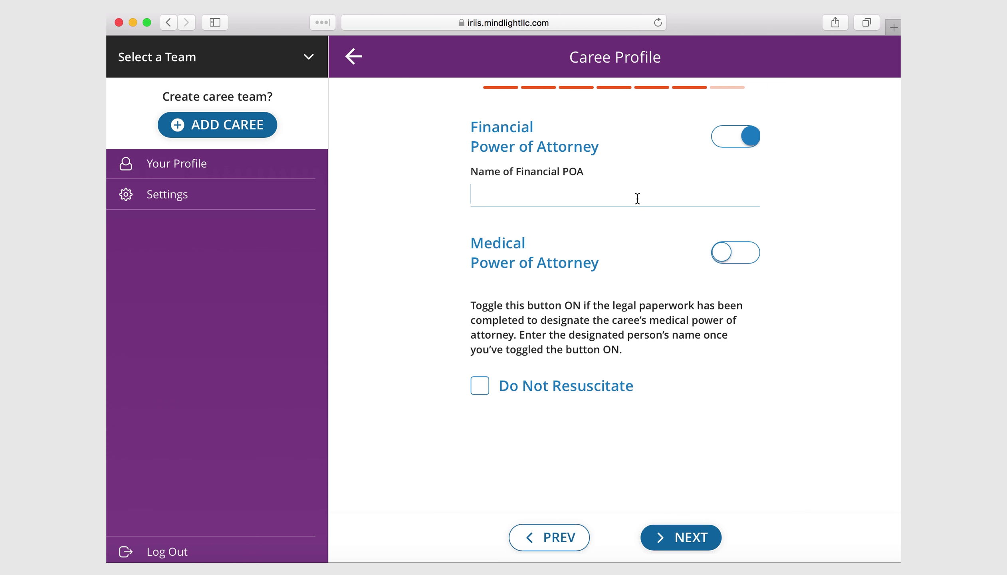
pyautogui.click(638, 199)
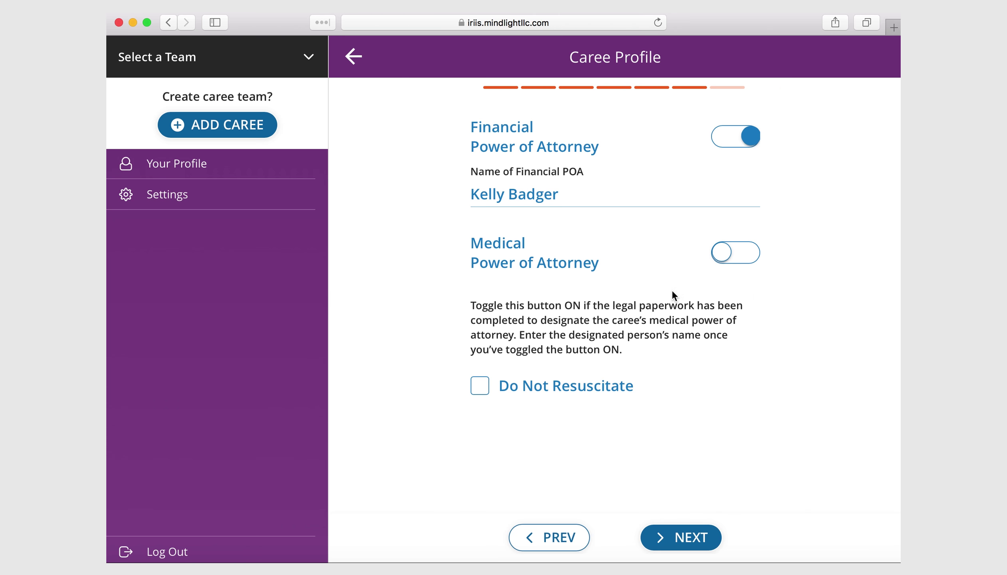
# - Switch on Medical POA and type the medical designee's name
pyautogui.click(743, 252)
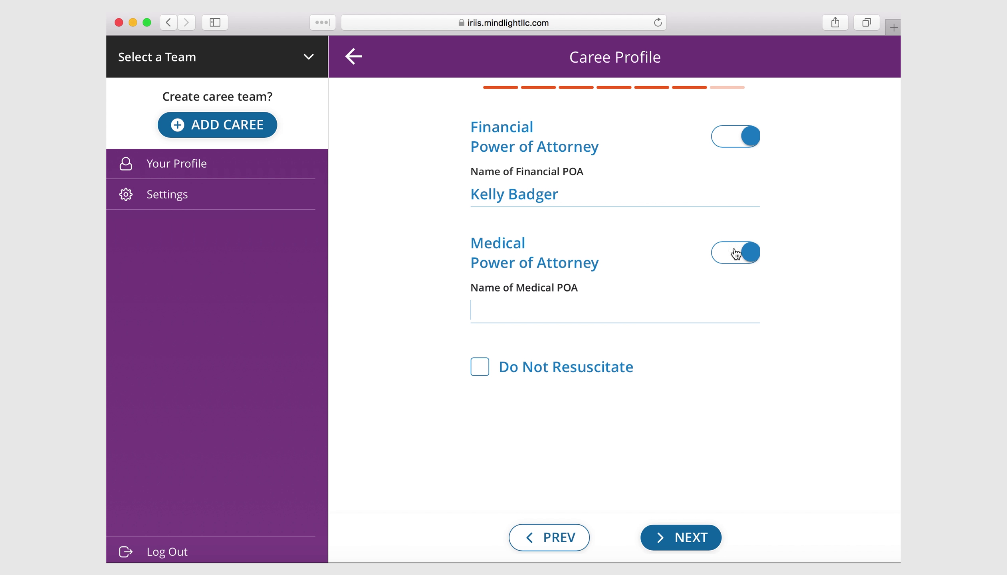
pyautogui.click(562, 298)
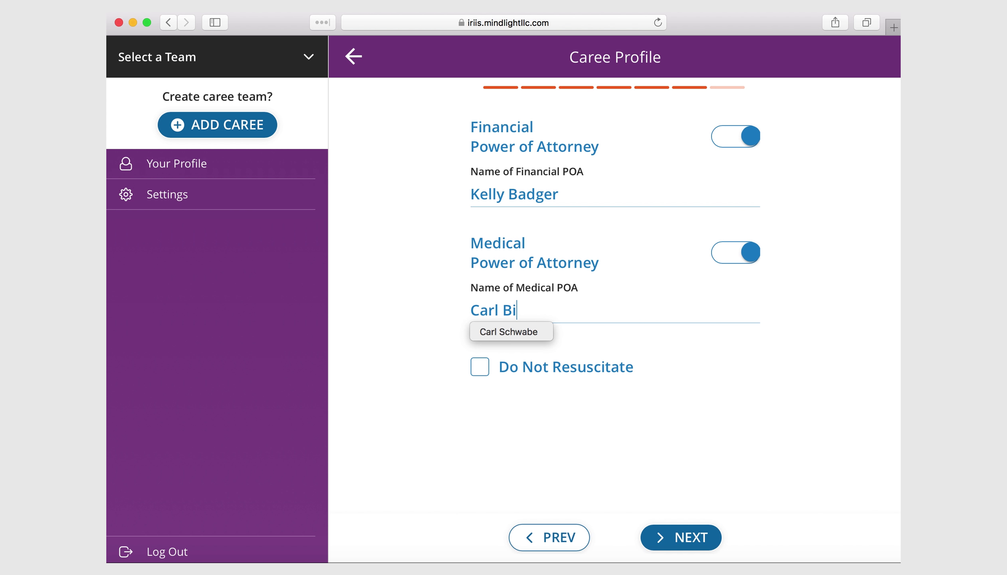
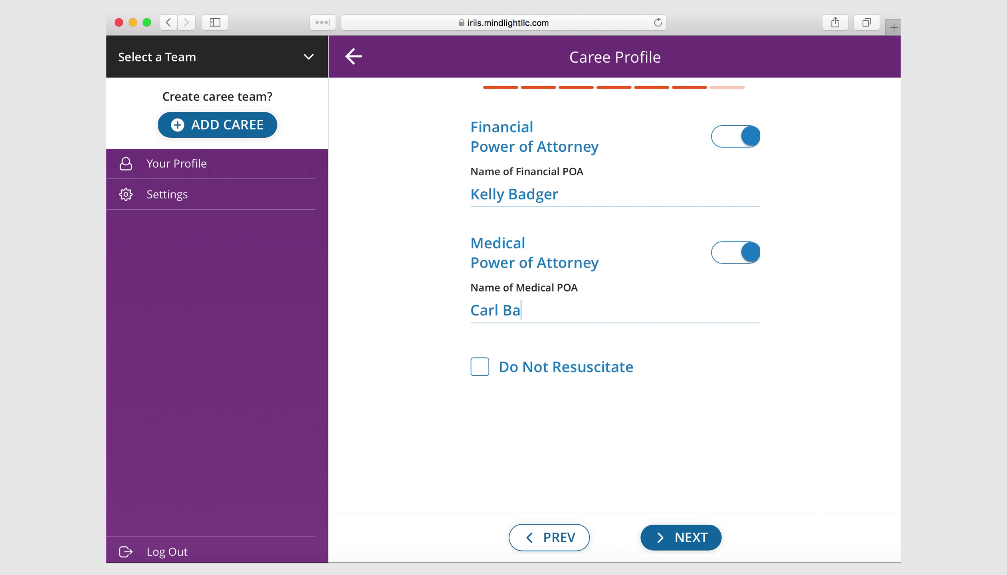
# - Switch Medical POA off and check Do Not Resuscitate
pyautogui.click(726, 253)
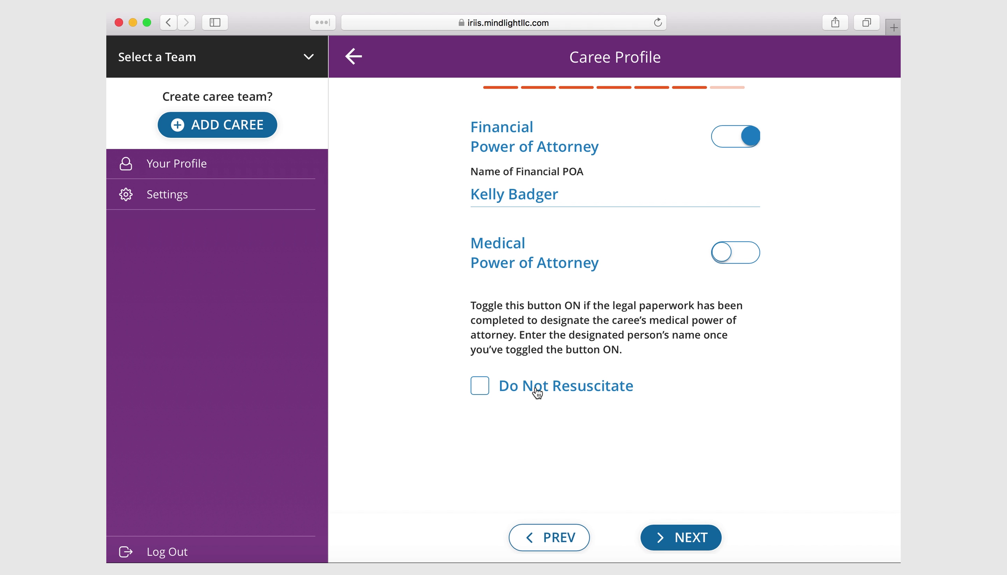
pyautogui.click(485, 389)
pyautogui.click(485, 388)
# - Open the final review page and scroll its summary down to Do Not Resuscitate
pyautogui.click(681, 540)
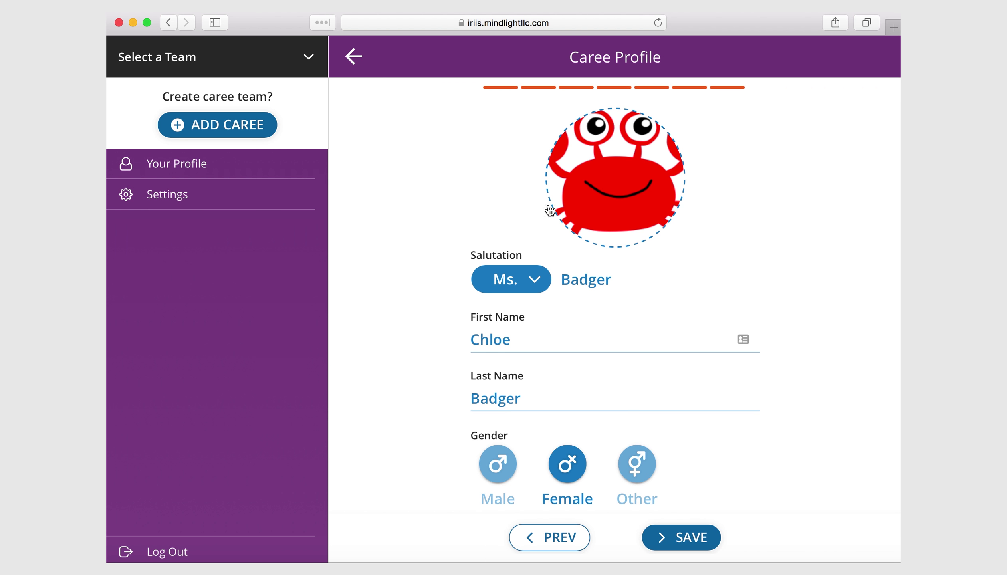
pyautogui.scroll(2, 560, 219)
pyautogui.scroll(-8, 664, 302)
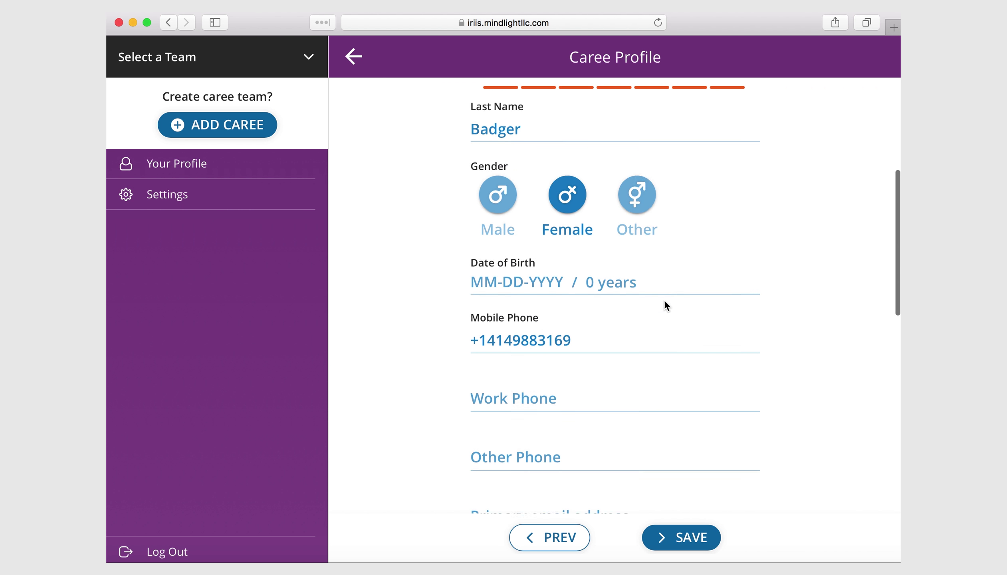
pyautogui.scroll(8, 665, 301)
pyautogui.scroll(-1, 664, 302)
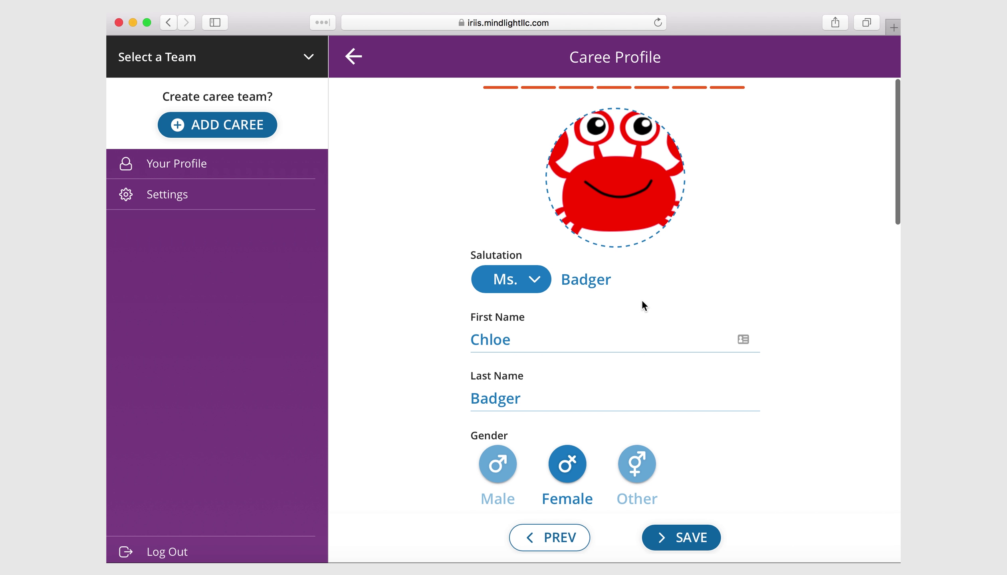
pyautogui.scroll(-3, 642, 304)
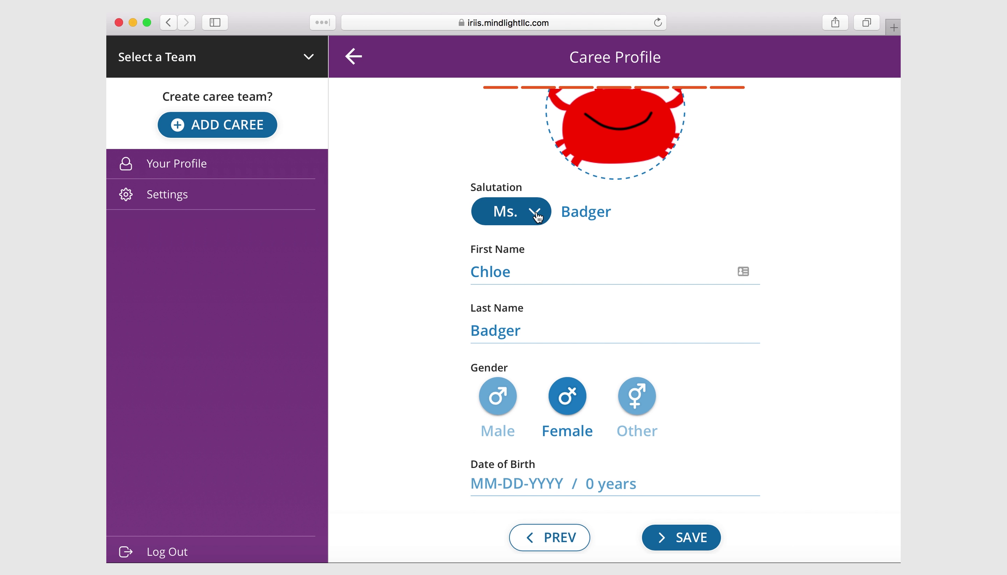
pyautogui.scroll(-5, 565, 320)
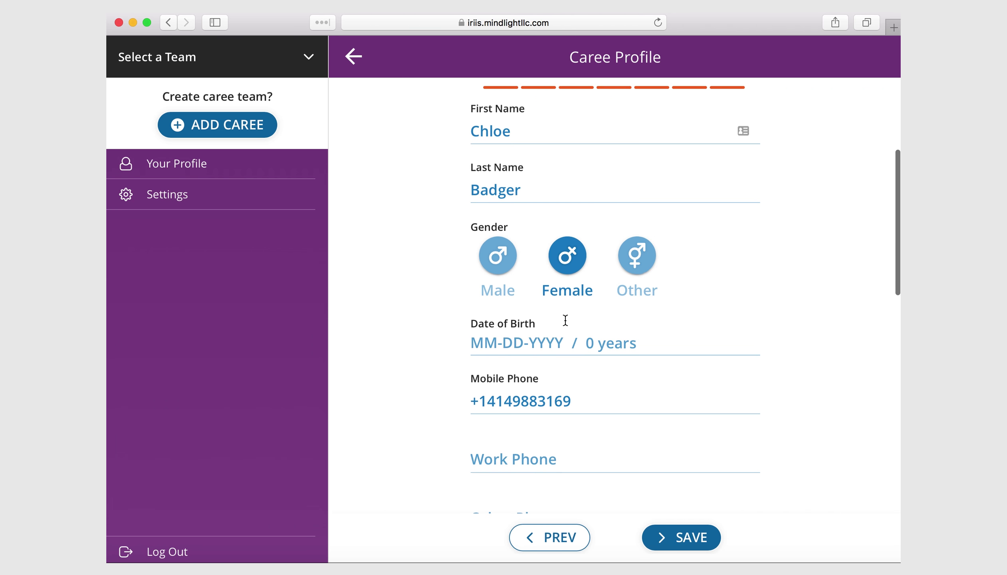
pyautogui.scroll(-3, 565, 320)
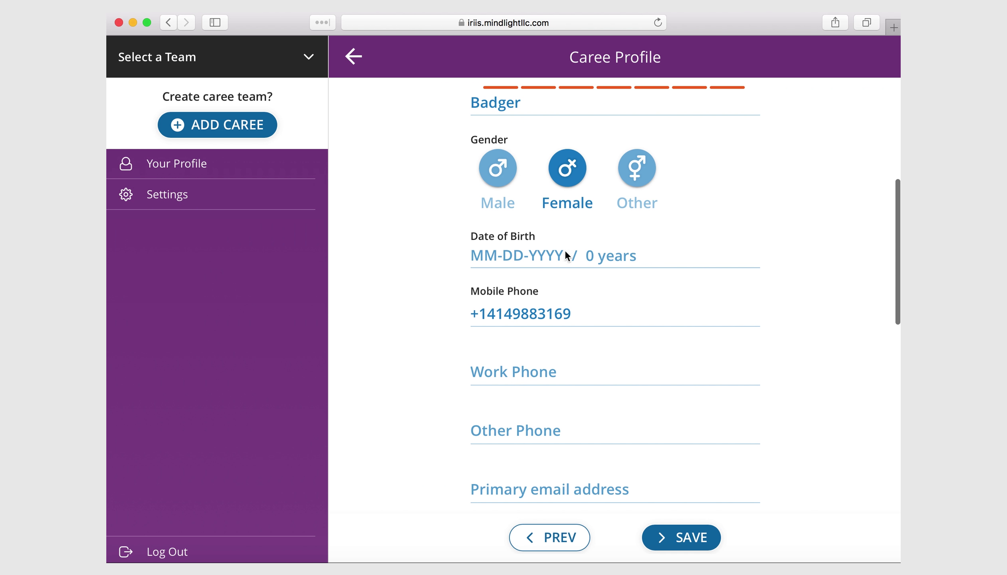
pyautogui.scroll(-10, 587, 448)
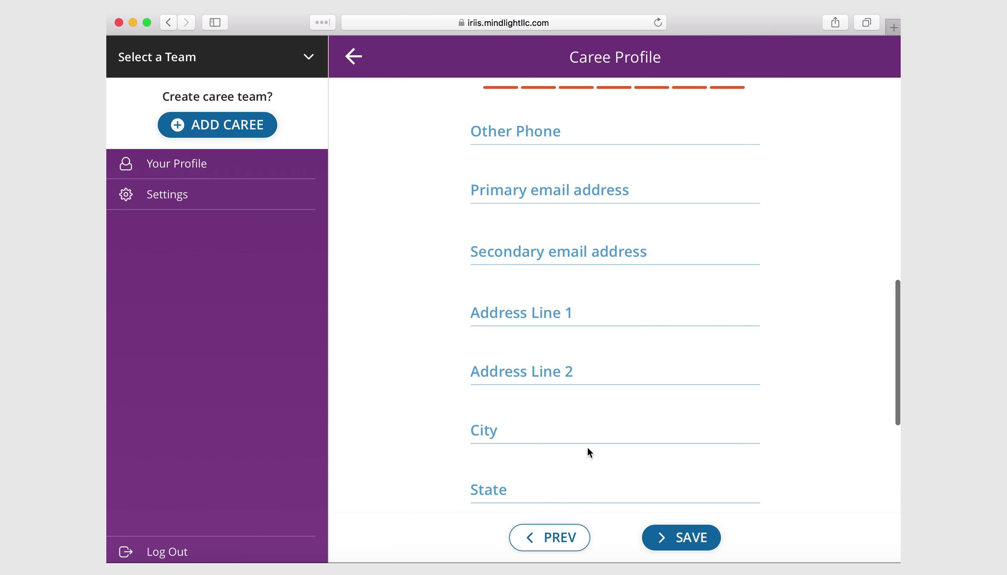
pyautogui.scroll(-2, 587, 446)
pyautogui.scroll(3, 587, 446)
pyautogui.scroll(-8, 587, 446)
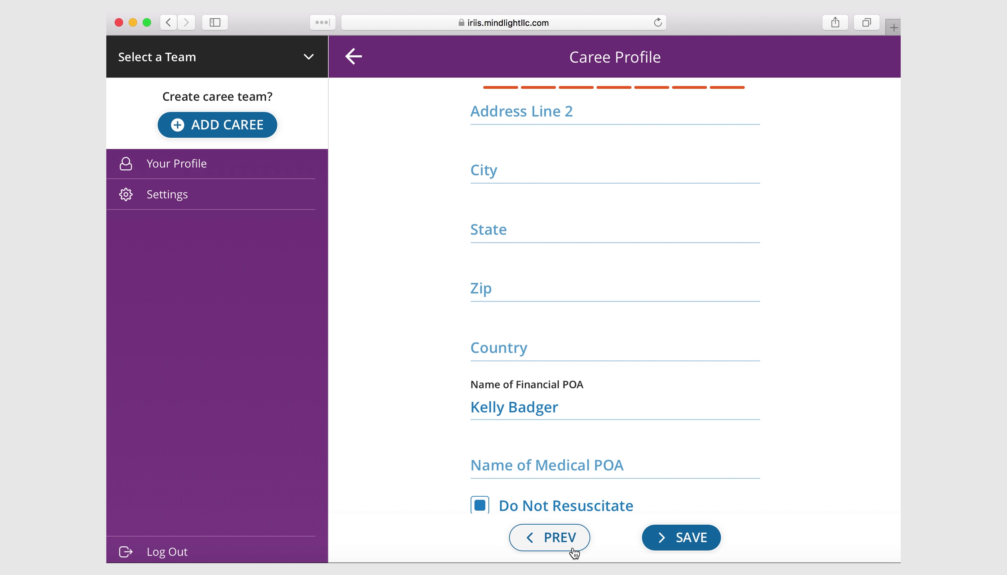
# - Save the completed caree profile, with its photo, mobile phone, financial POA and DNR details
pyautogui.click(683, 538)
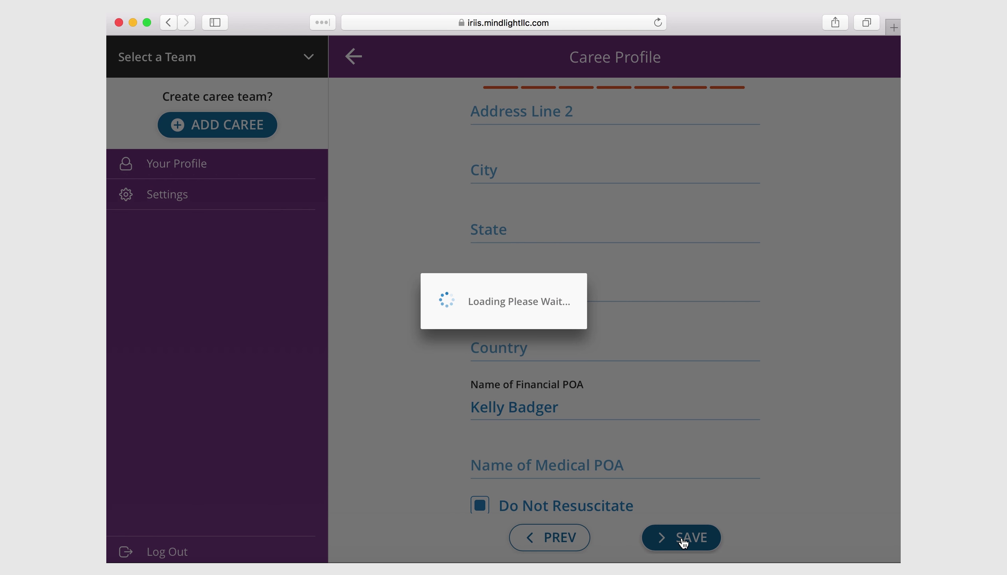